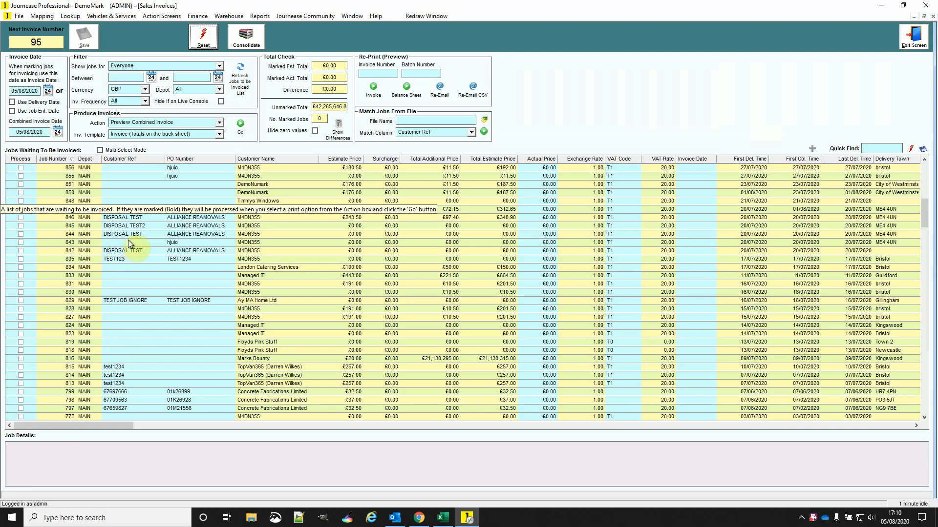
# - Mark the two DemoNumark jobs, the Timmys Windows job and the four M4DN355 disposal test jobs directly below it for invoicing
pyautogui.click(20, 185)
pyautogui.click(21, 193)
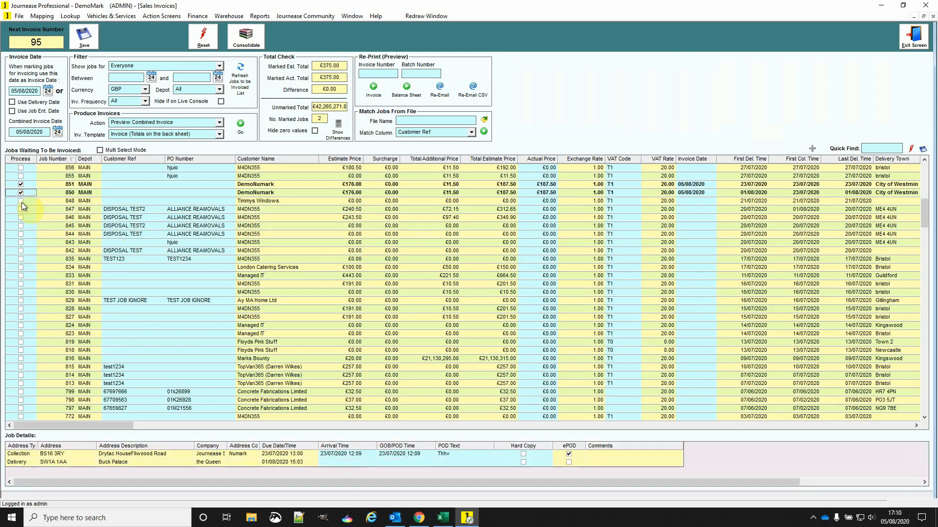
pyautogui.click(21, 209)
pyautogui.click(20, 219)
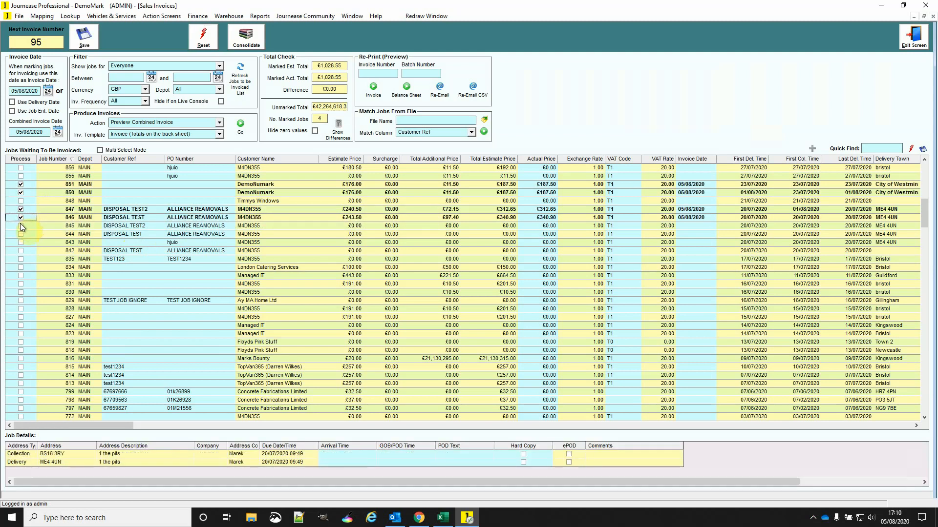
pyautogui.click(20, 225)
pyautogui.click(21, 235)
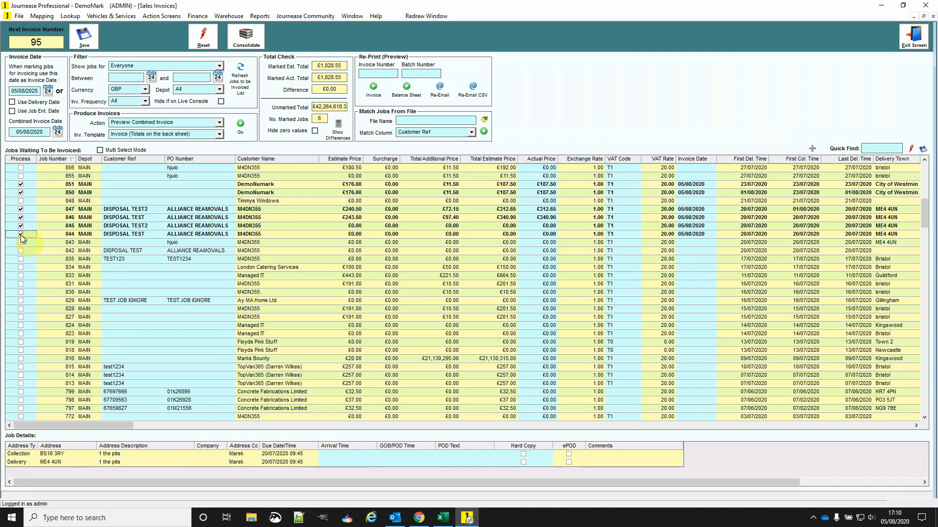
pyautogui.click(21, 201)
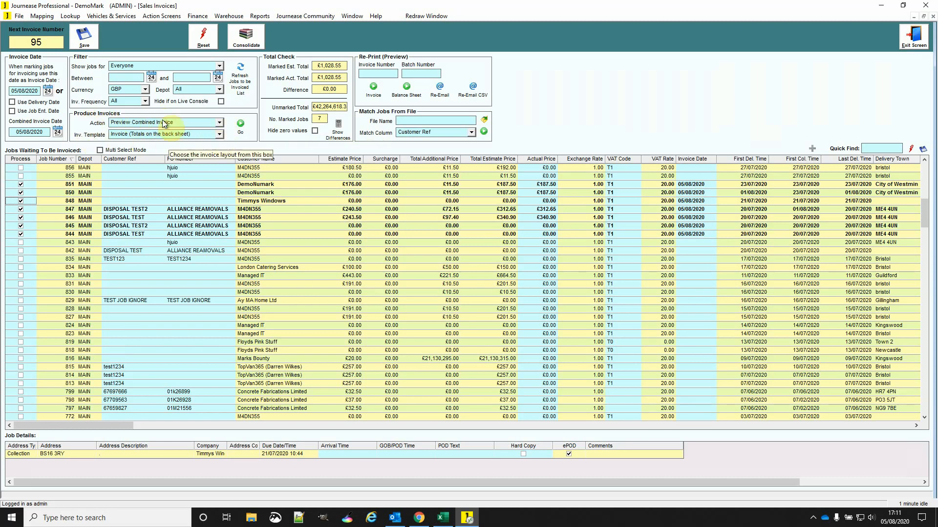
# - Produce a Preview Detailed Invoice for the marked jobs, accepting the zero prices, saving the invoice changes and declining the balance sheet
pyautogui.click(220, 124)
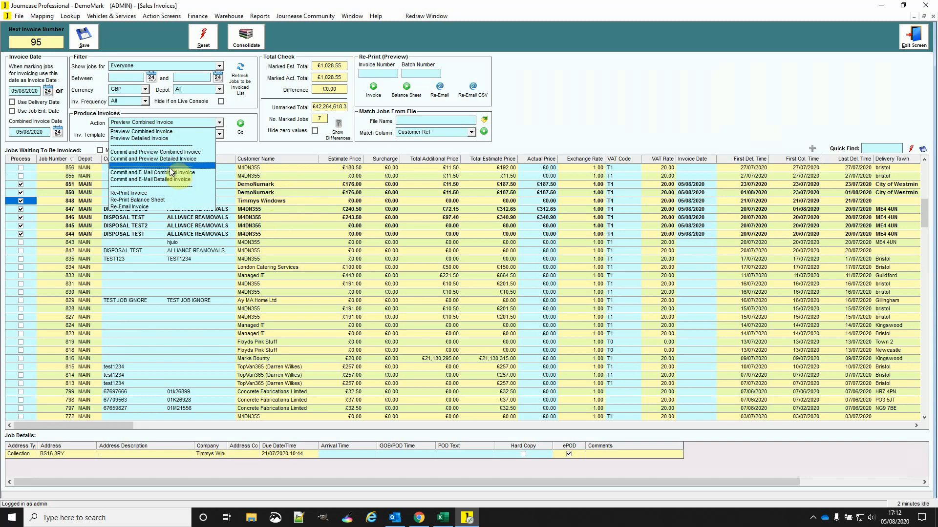
pyautogui.click(180, 139)
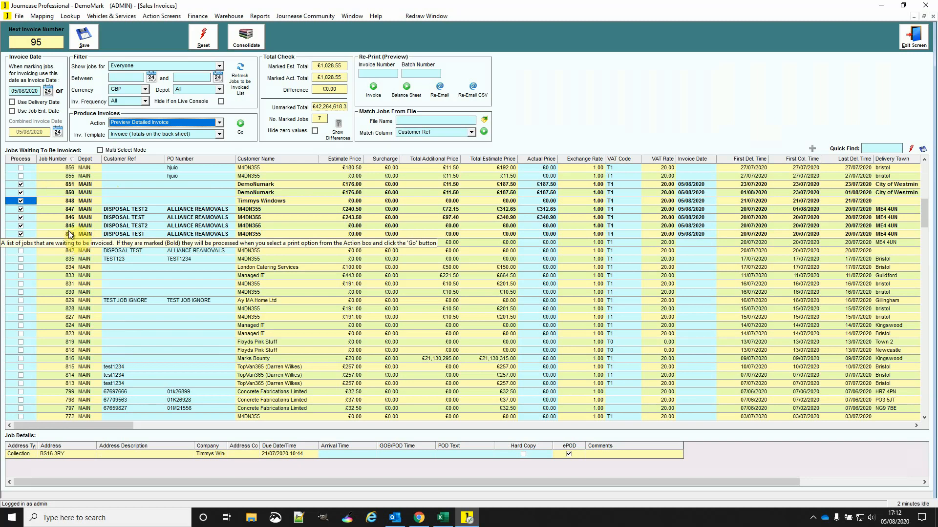
pyautogui.click(240, 126)
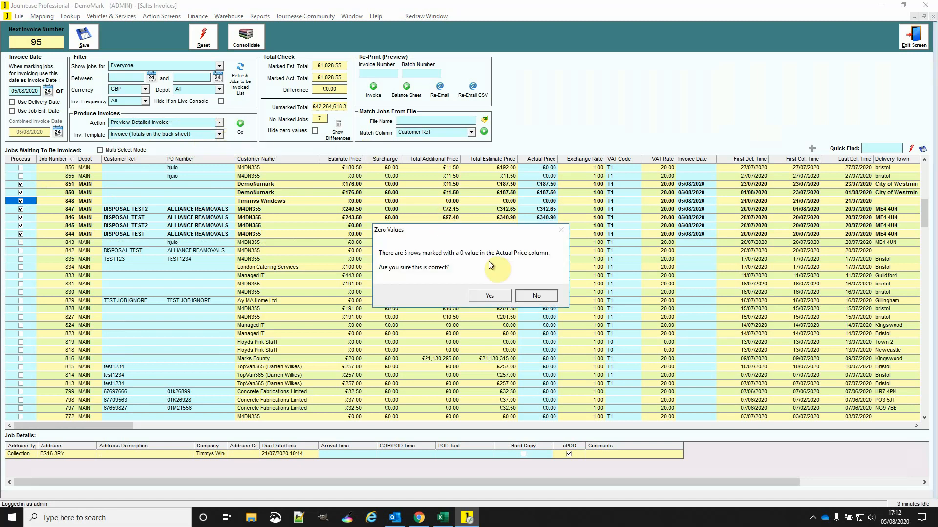
pyautogui.click(493, 294)
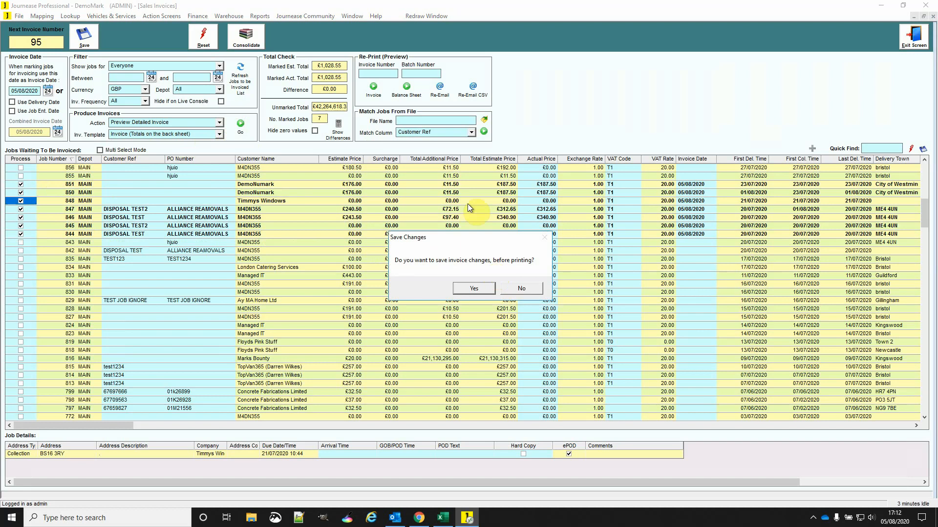
pyautogui.click(474, 288)
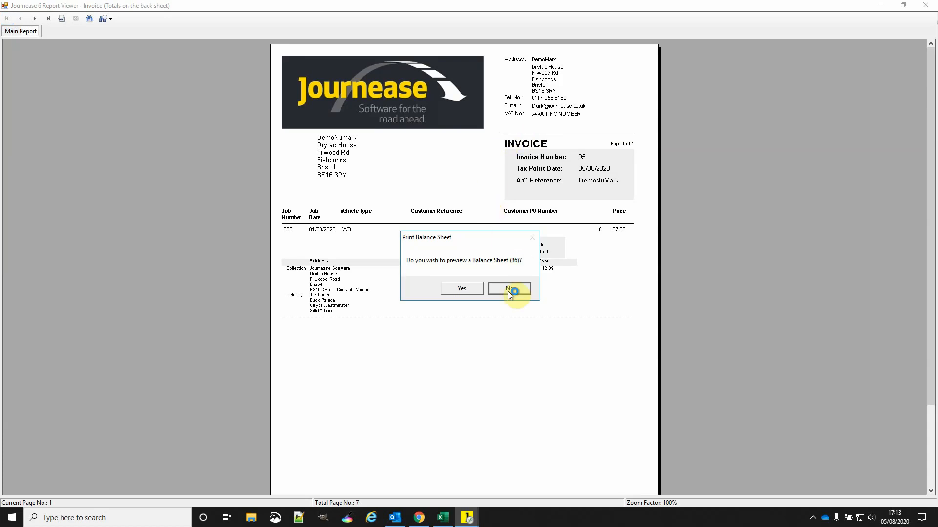
pyautogui.click(508, 289)
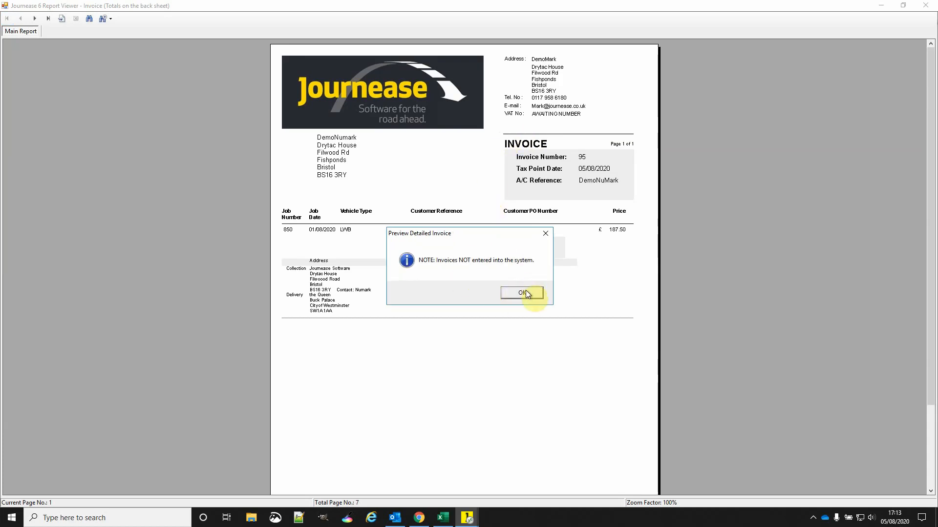
pyautogui.click(524, 292)
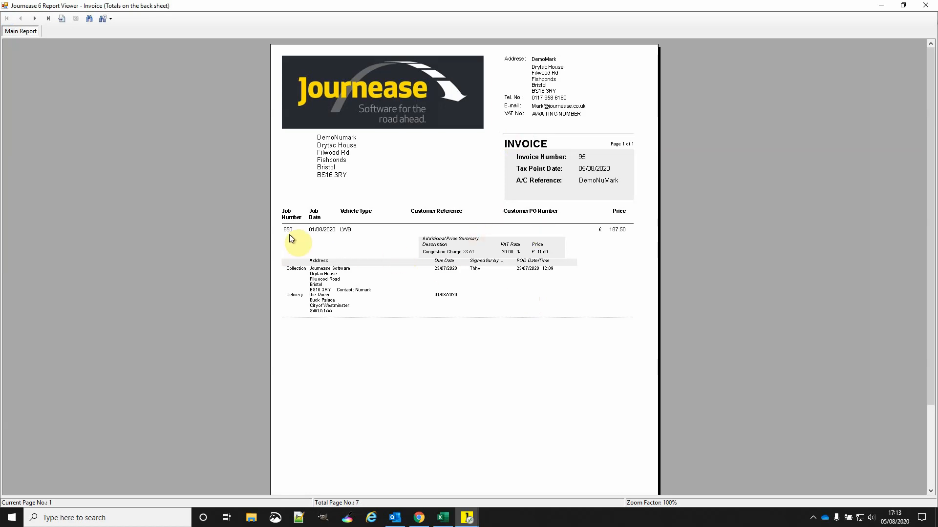
# - Page through the detailed invoice preview to check the separate invoice for each job, and close the report
pyautogui.click(36, 19)
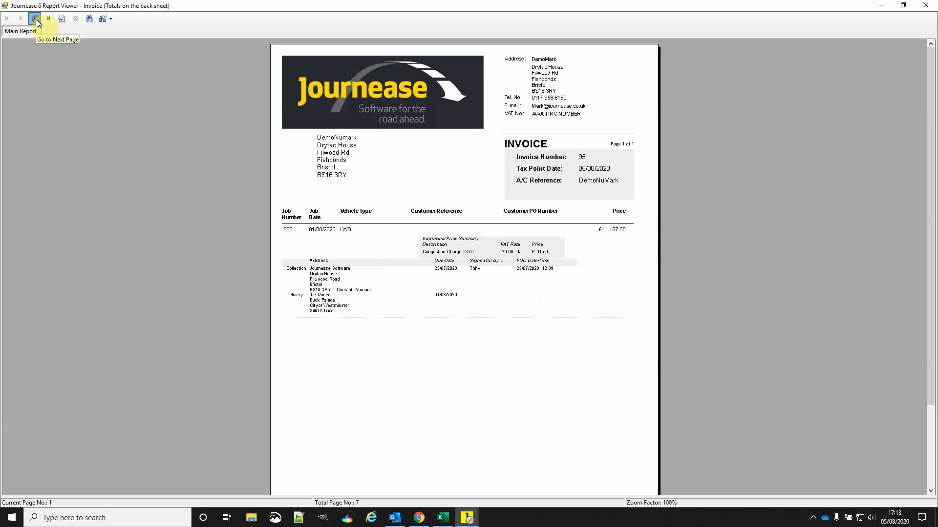
pyautogui.click(36, 20)
pyautogui.click(36, 20)
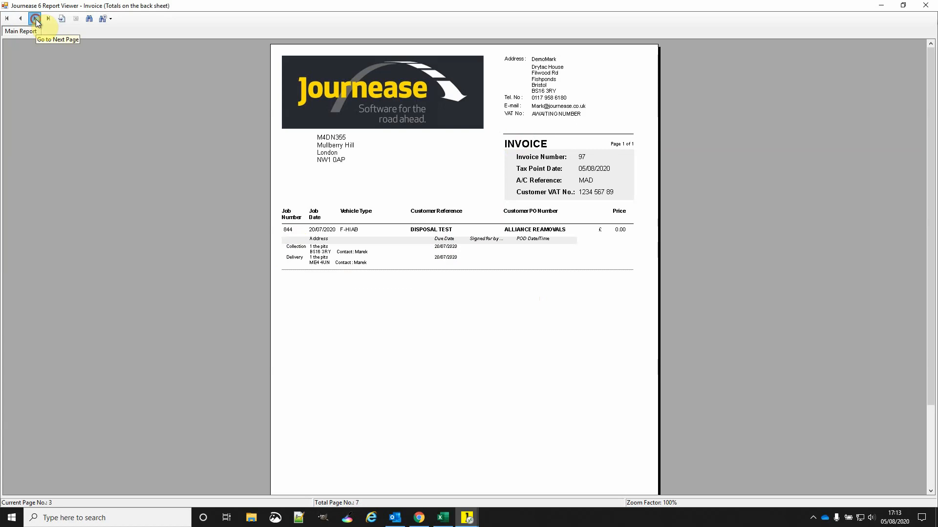
pyautogui.click(36, 20)
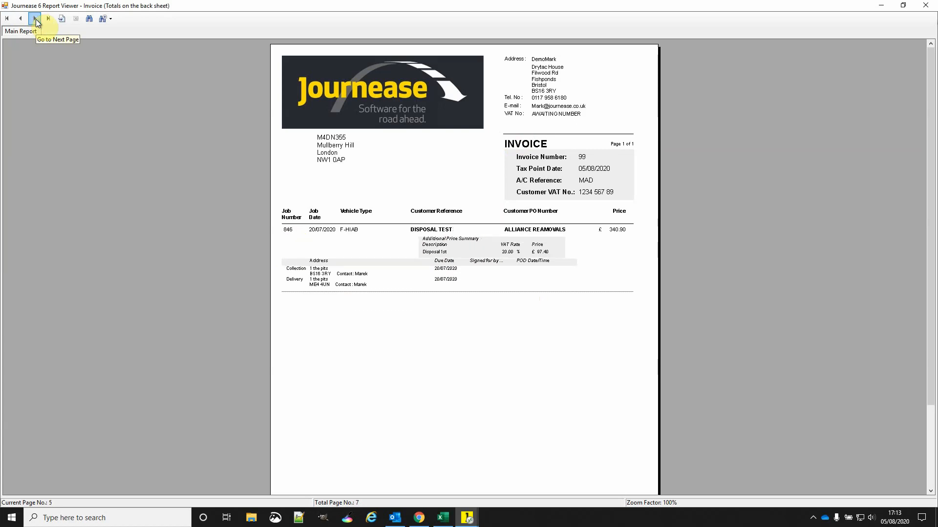
pyautogui.click(35, 20)
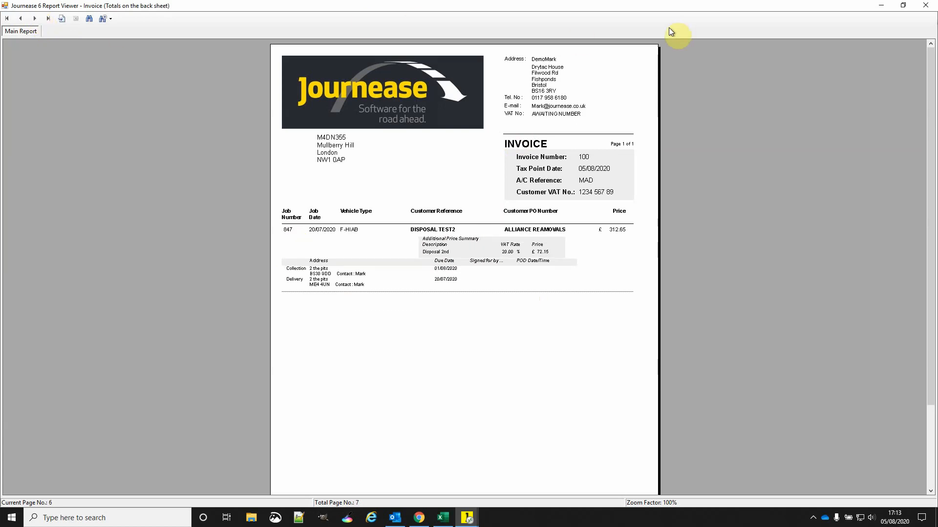
pyautogui.click(924, 5)
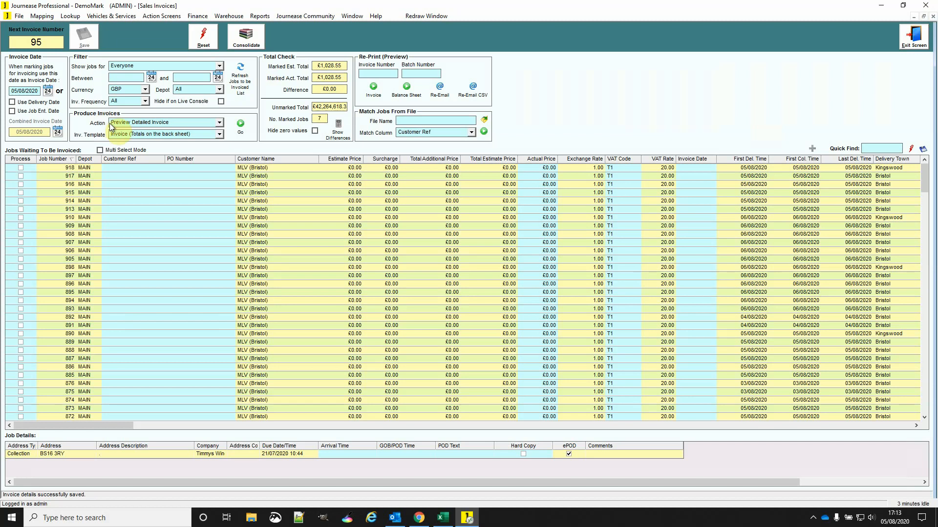
# - Produce a Preview Combined Invoice for the same marked jobs, accepting the zero prices and declining the balance sheet
pyautogui.click(219, 122)
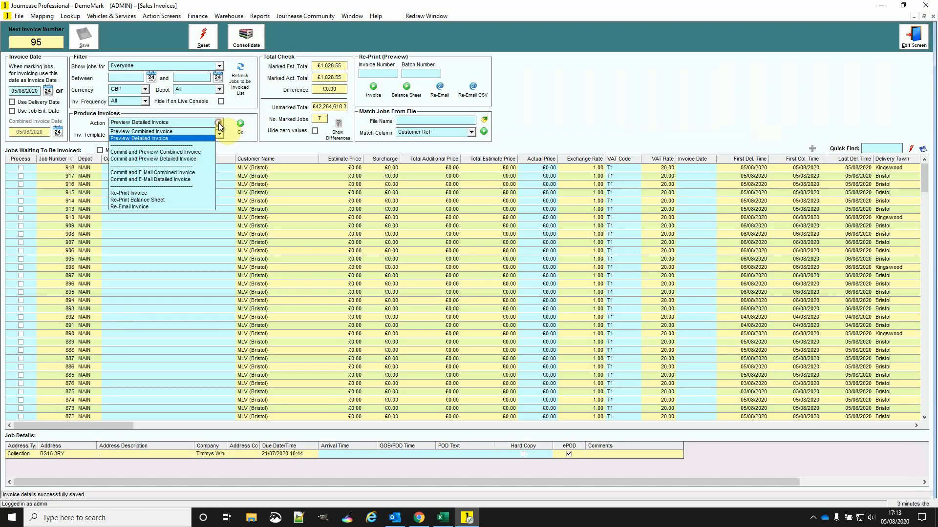
pyautogui.click(174, 131)
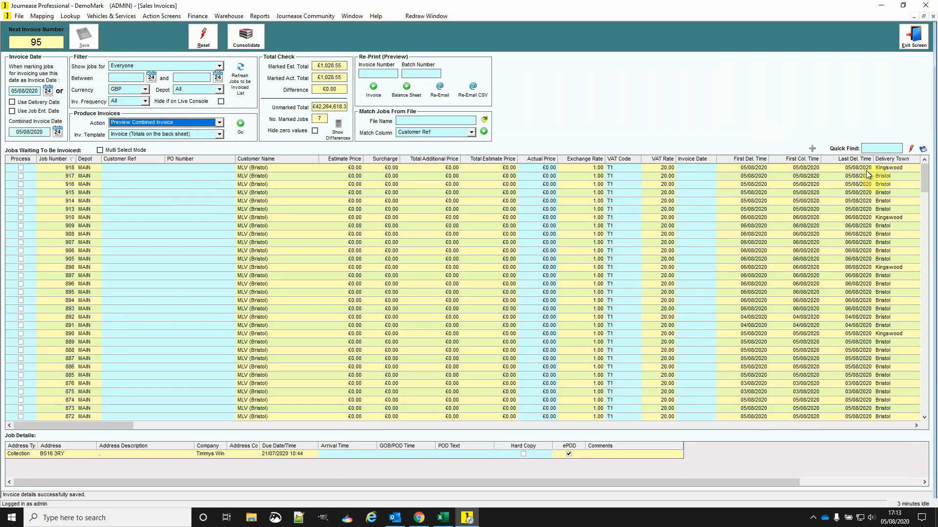
pyautogui.moveTo(923, 172); pyautogui.dragTo(924, 205)
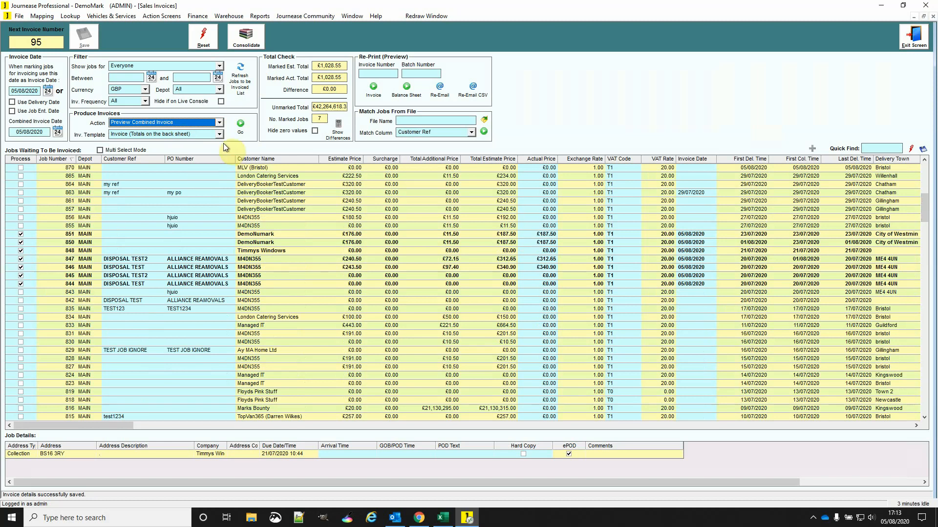
pyautogui.click(241, 125)
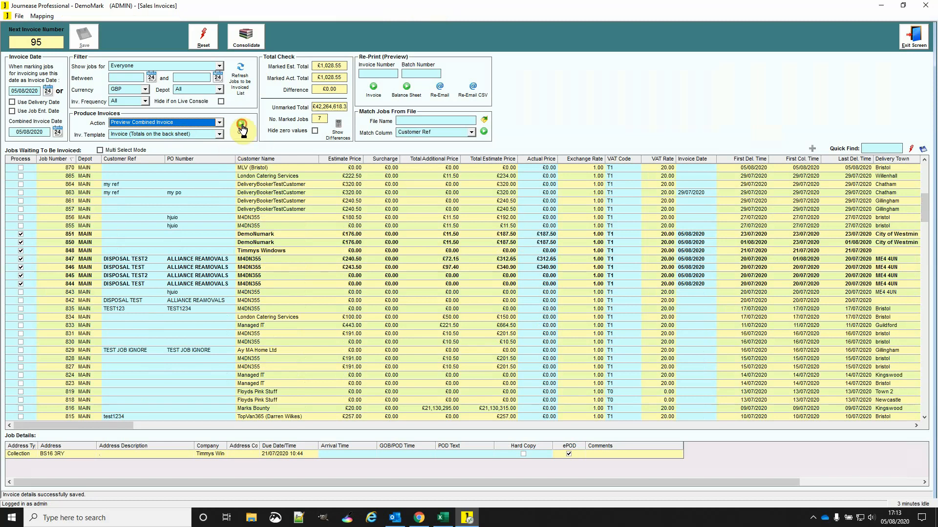
pyautogui.click(489, 295)
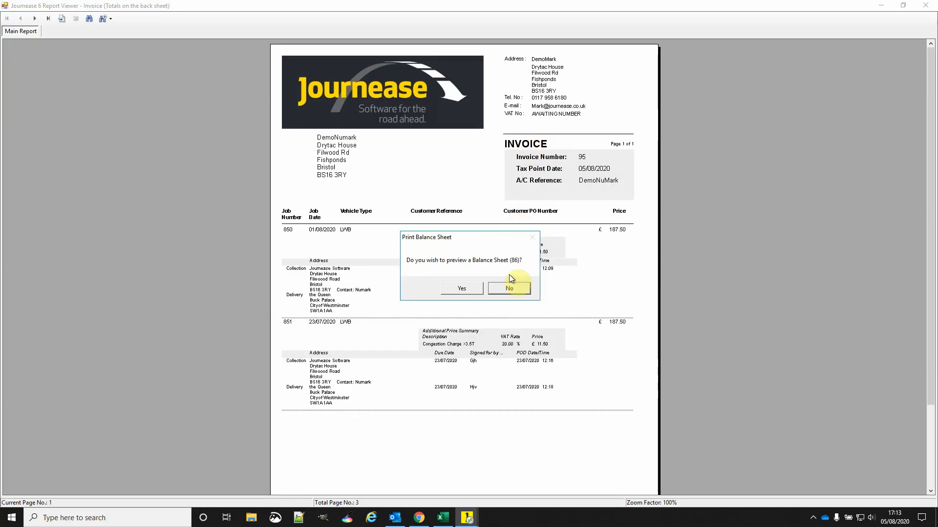
pyautogui.click(506, 289)
pyautogui.click(528, 292)
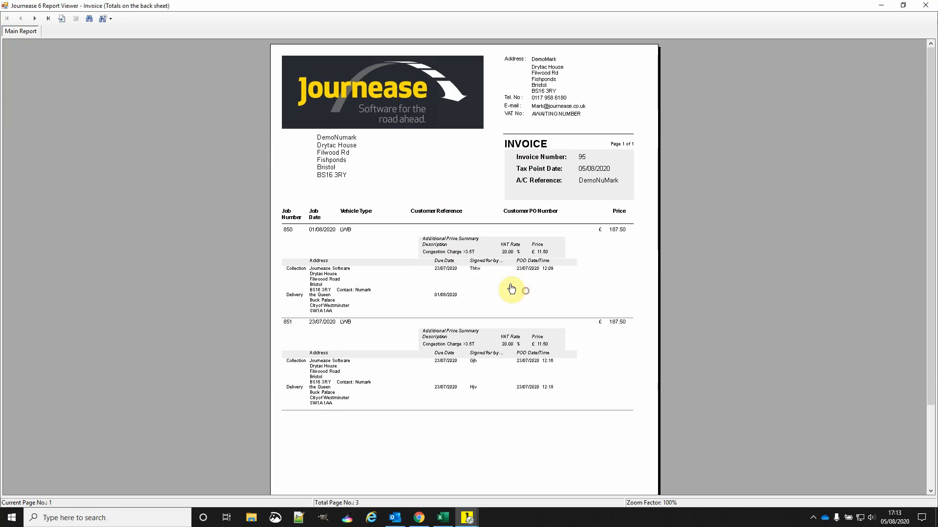
# - Page through the combined invoice preview to check how jobs are grouped per customer, and close the report
pyautogui.click(34, 19)
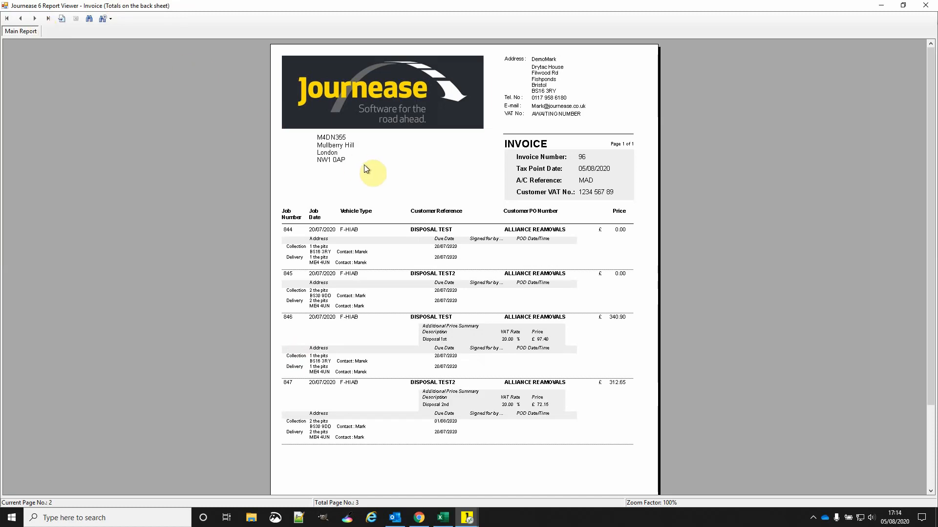
pyautogui.click(34, 19)
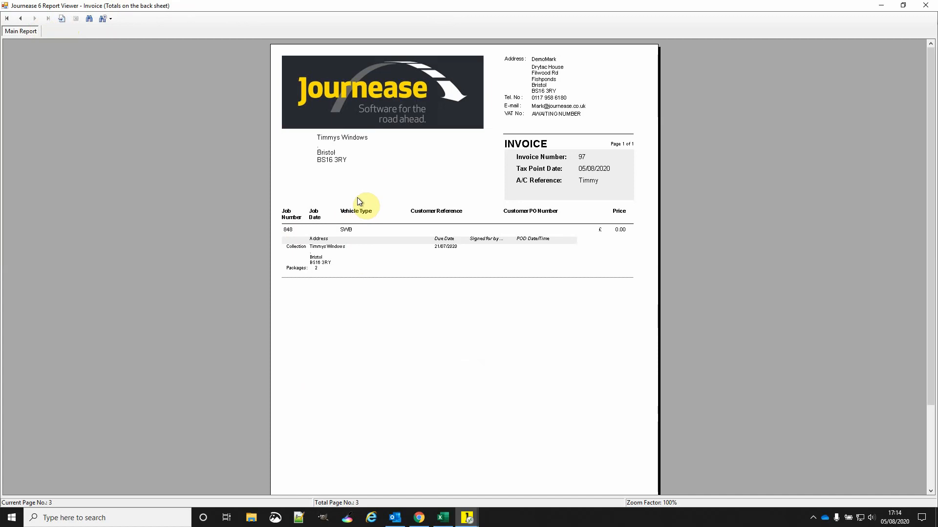
pyautogui.click(927, 7)
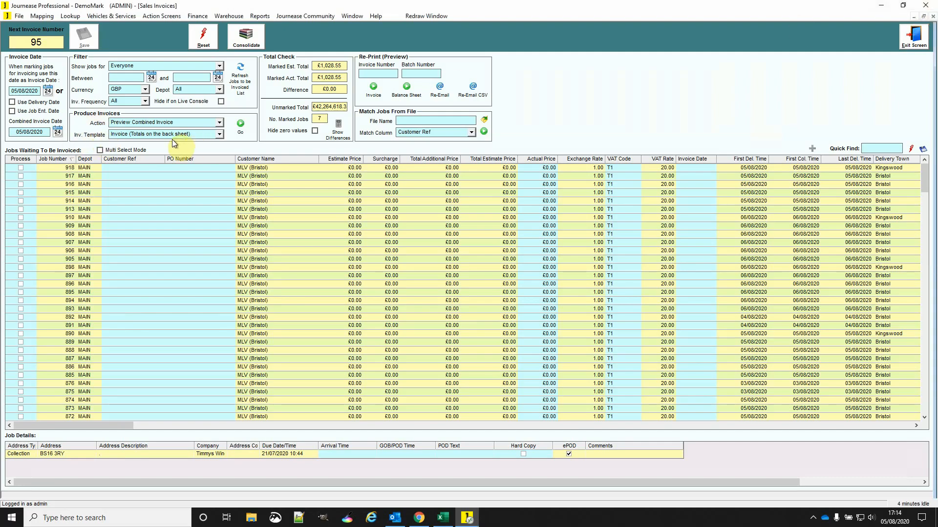
# - Preview detailed invoices with the Basic Invoice (Minimal Address Details) template, without a balance sheet, check the first invoice's totals and close the report
pyautogui.click(220, 136)
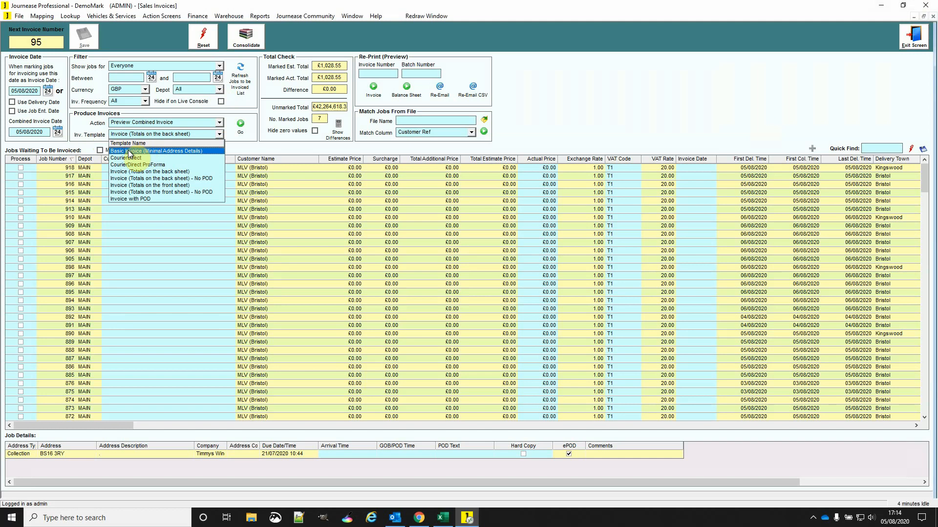
pyautogui.click(129, 152)
pyautogui.click(220, 123)
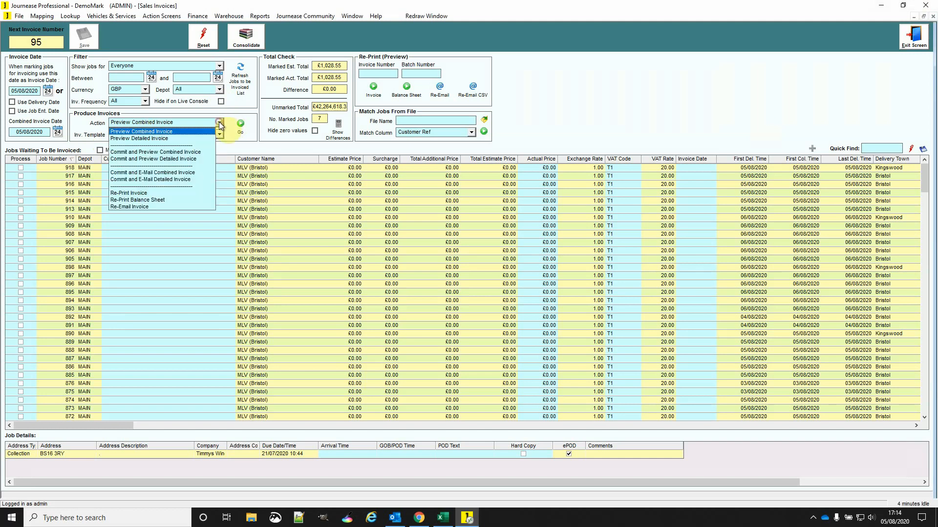
pyautogui.click(167, 139)
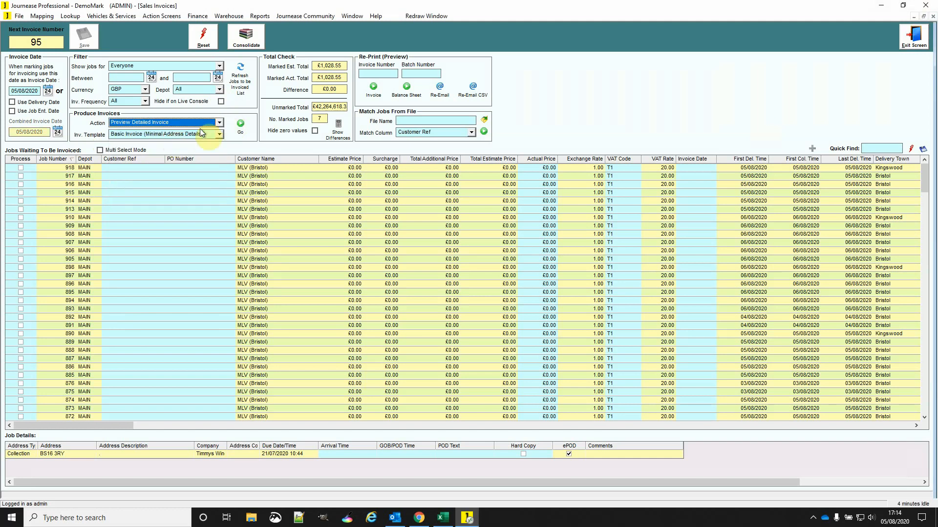
pyautogui.click(240, 125)
pyautogui.click(481, 294)
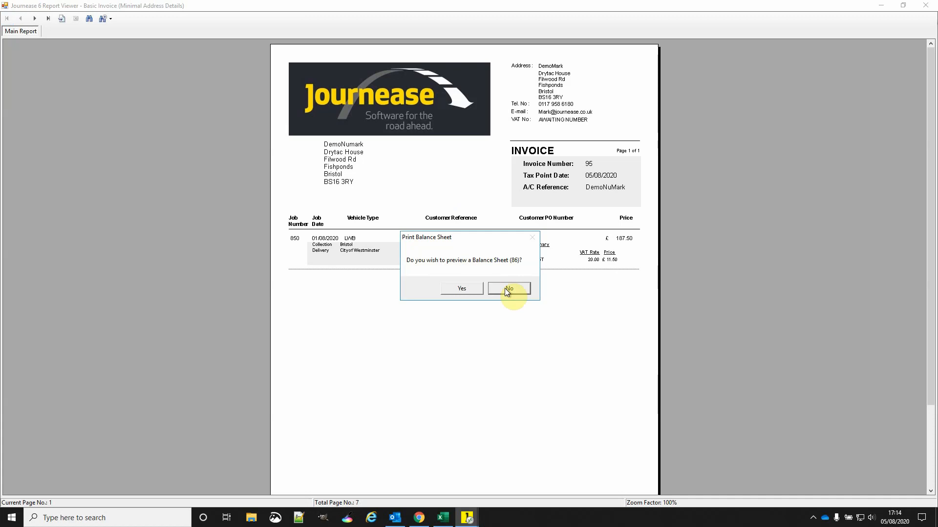
pyautogui.click(504, 288)
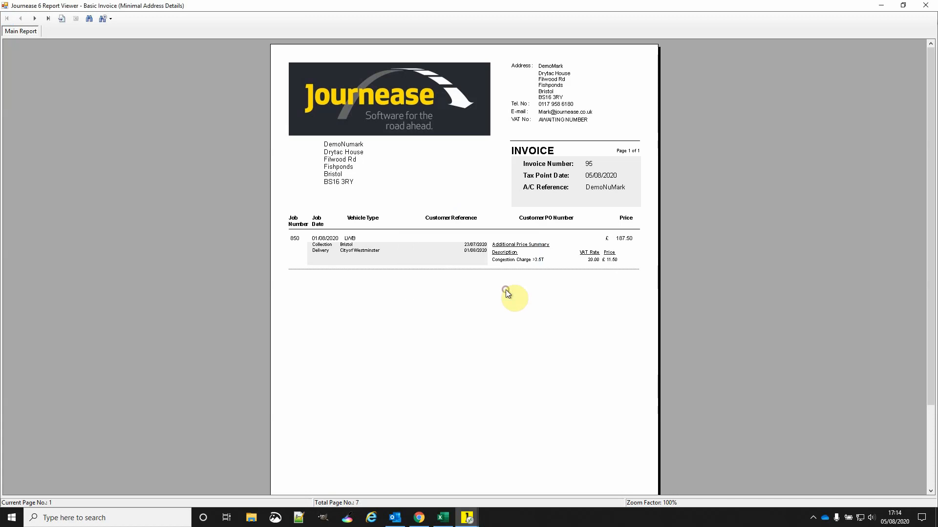
pyautogui.click(520, 294)
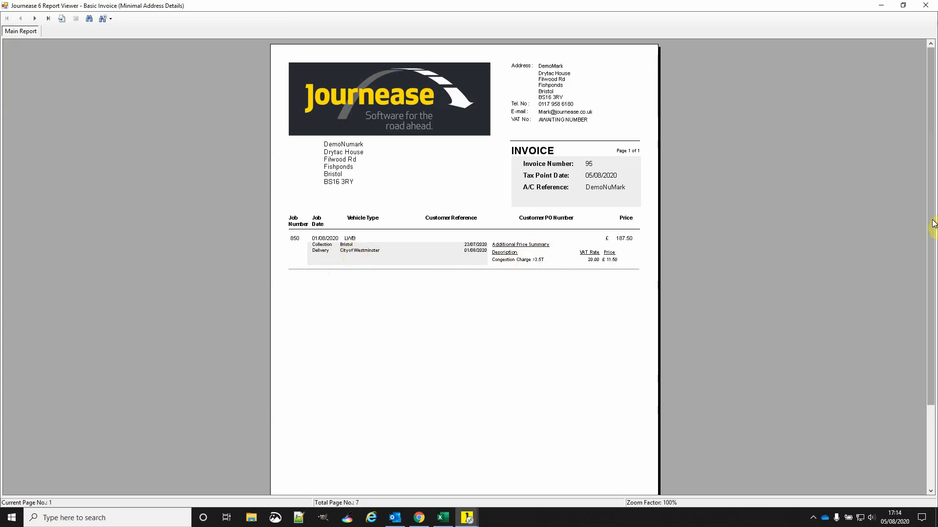
pyautogui.moveTo(932, 219); pyautogui.dragTo(934, 317)
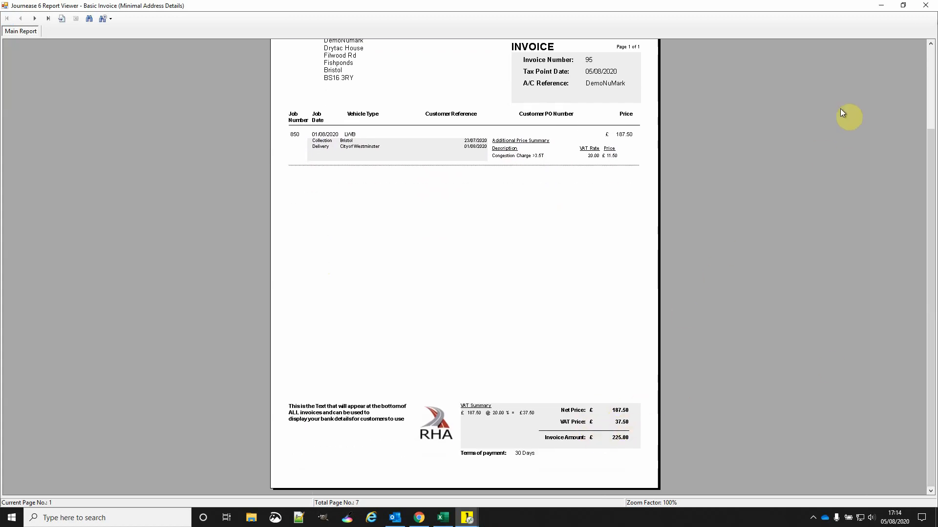
pyautogui.click(926, 5)
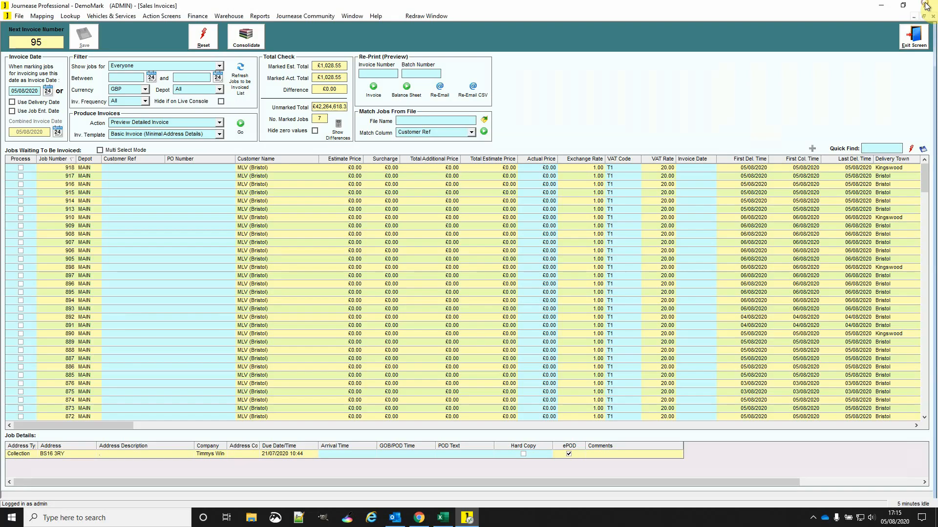
# - Set the invoice template to Invoice (Totals on the back sheet)
pyautogui.click(219, 134)
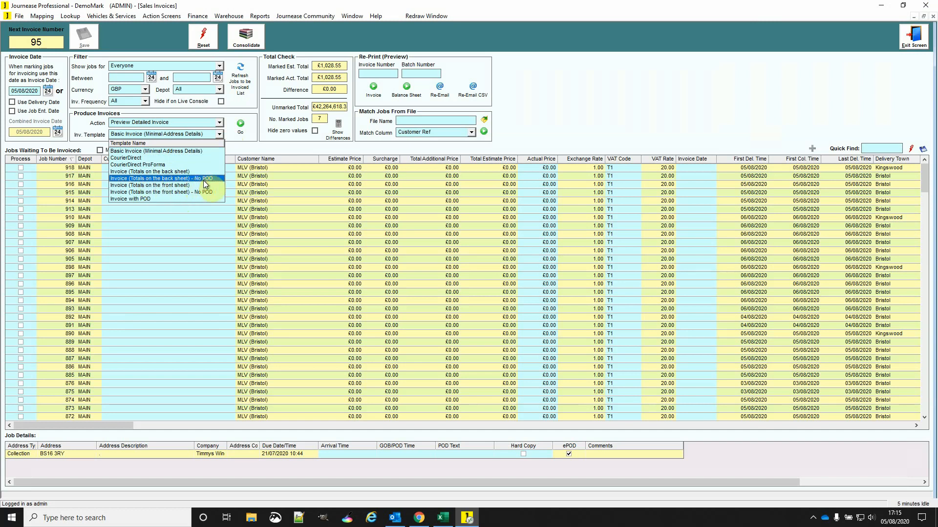
pyautogui.click(174, 171)
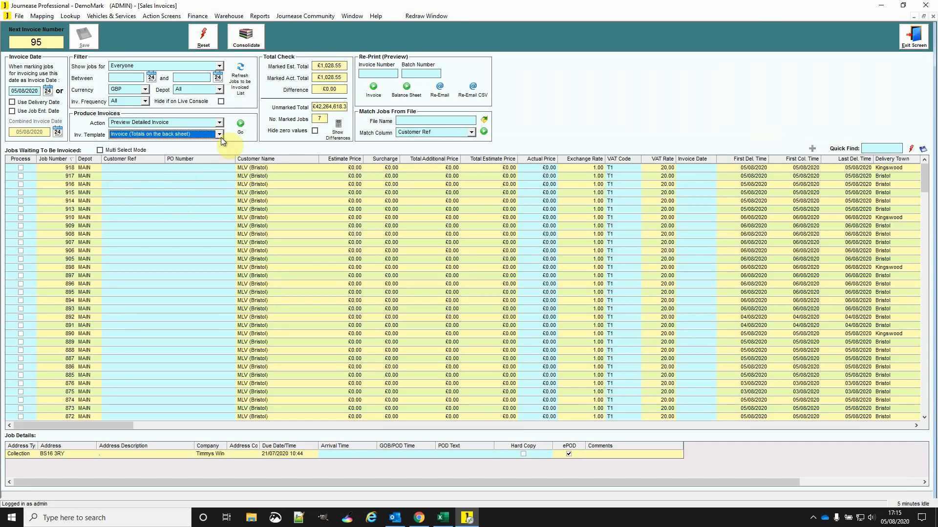
# - Produce the detailed invoice preview for the marked jobs with the selected template, accepting the zero prices and declining the balance sheet
pyautogui.click(239, 126)
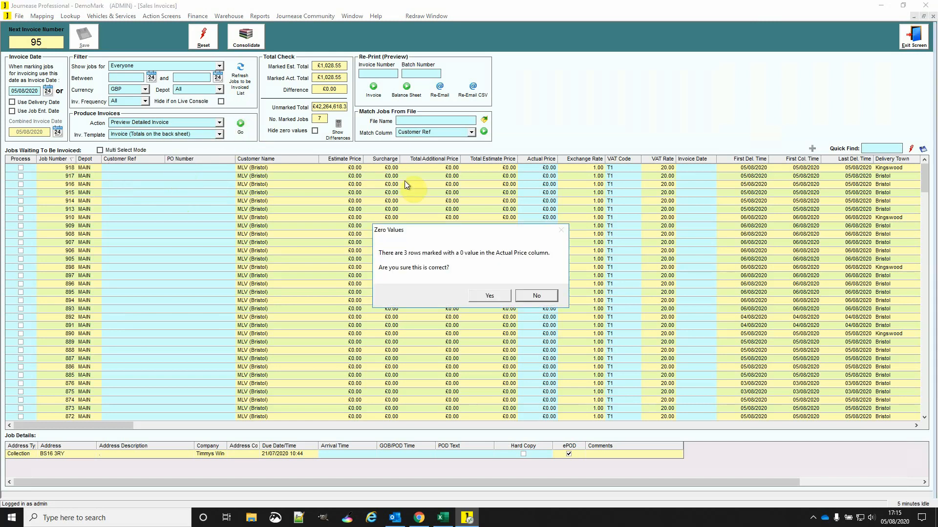
pyautogui.click(487, 297)
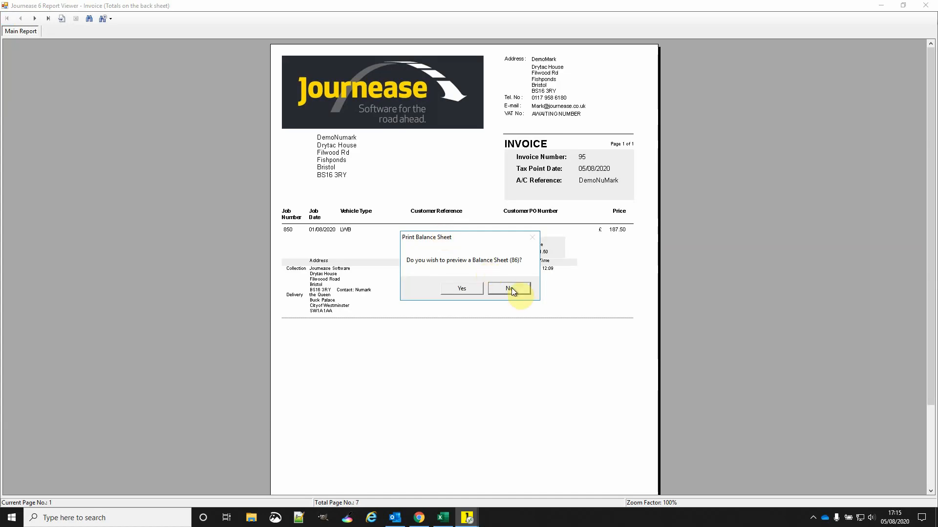
pyautogui.click(511, 288)
pyautogui.click(509, 294)
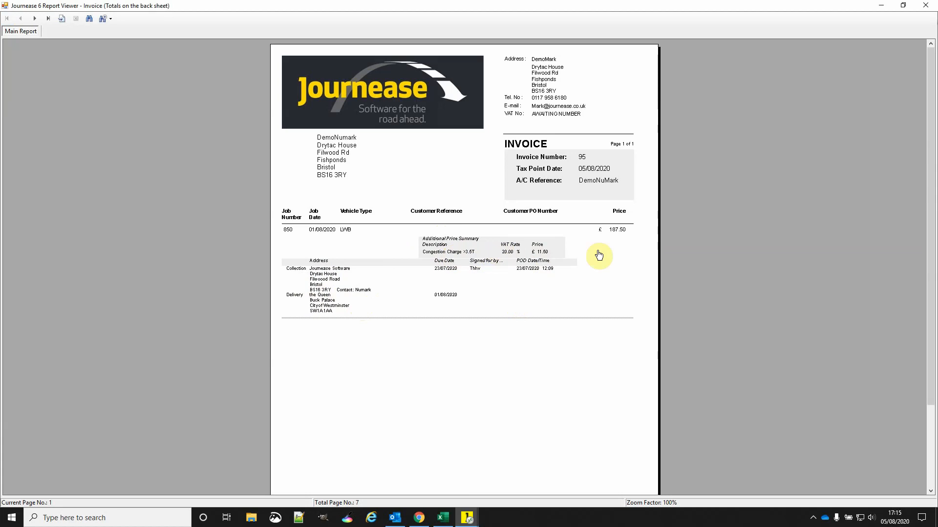
# - Check the first invoice's job details and the totals at its foot, and close the report
pyautogui.moveTo(923, 209); pyautogui.dragTo(928, 295)
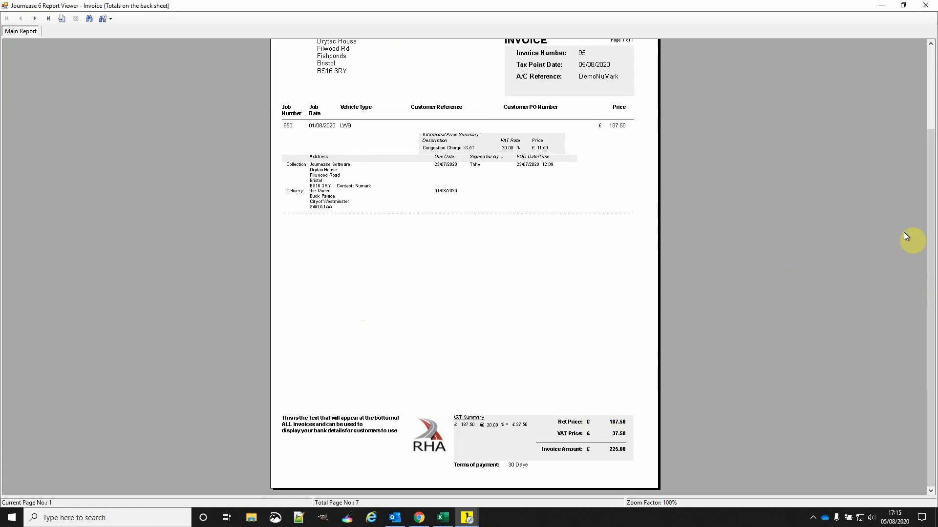
pyautogui.moveTo(932, 220); pyautogui.dragTo(931, 52)
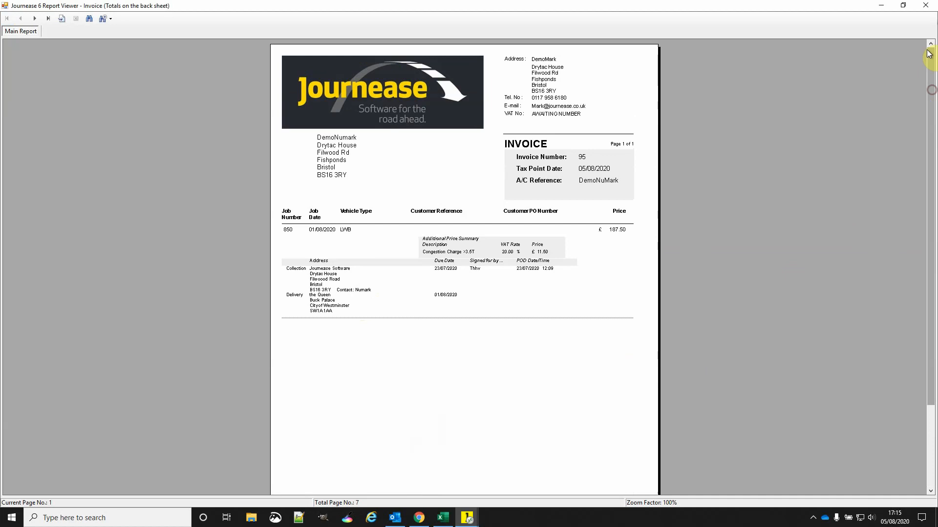
pyautogui.click(928, 7)
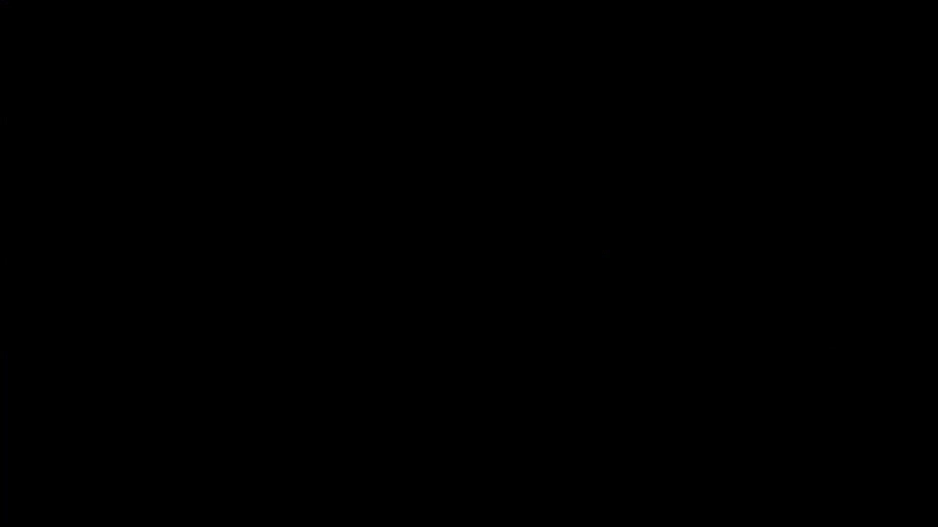